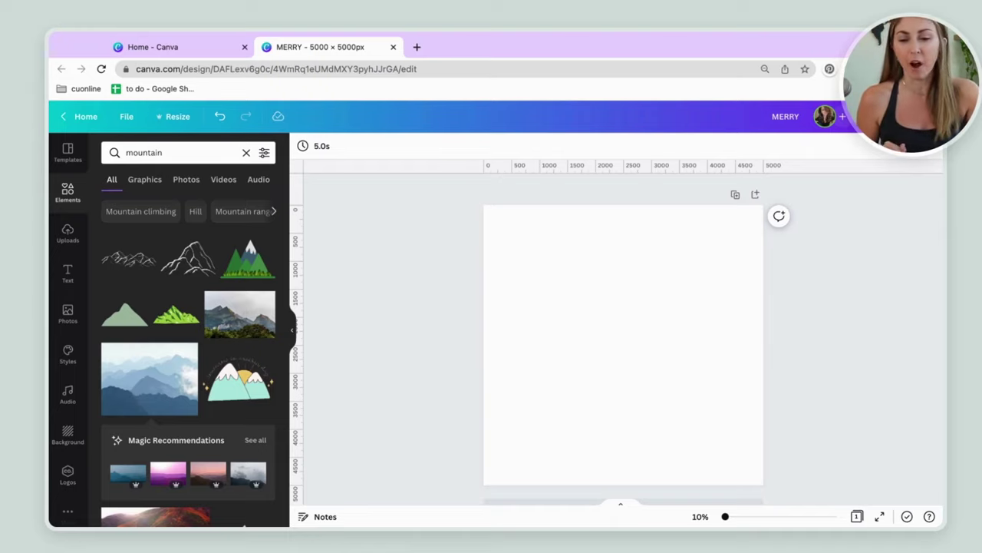
Go from the Text panel back to Elements and select the old 'mountain' search term
click(68, 270)
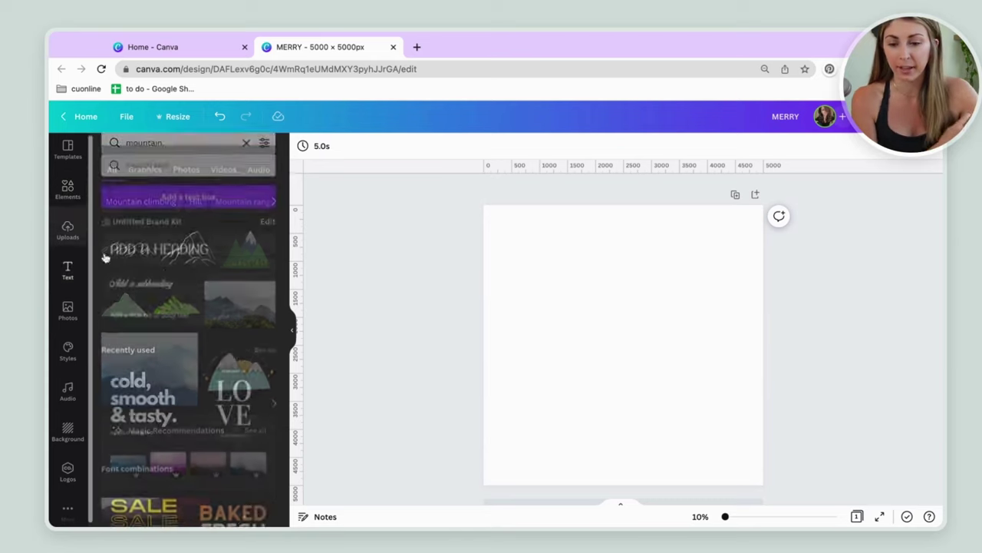
click(157, 152)
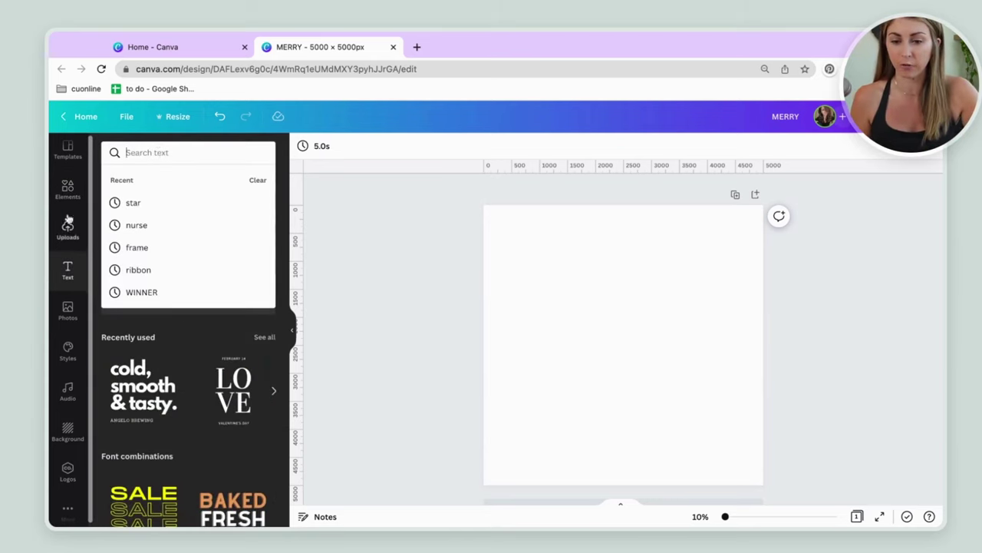
click(68, 188)
click(163, 153)
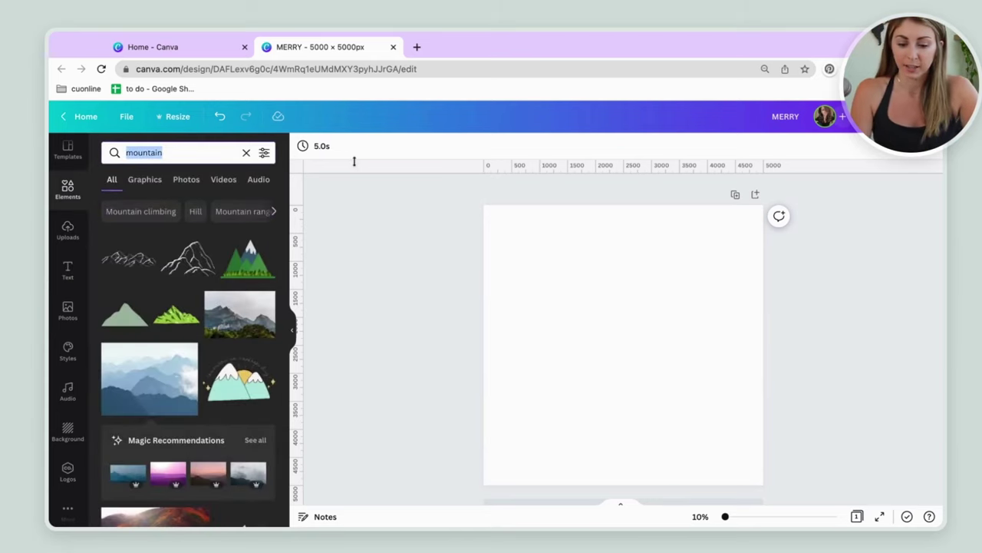
Search elements for 'frame' and add the M letter frame, deleting a wrongly added one
text(frame)
key(Return)
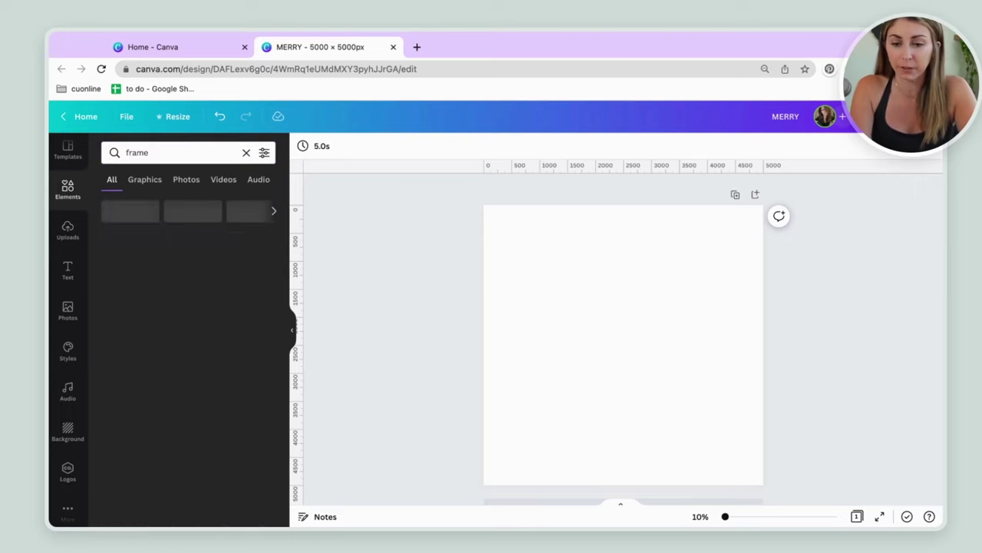
scroll(237, 335, down, 15)
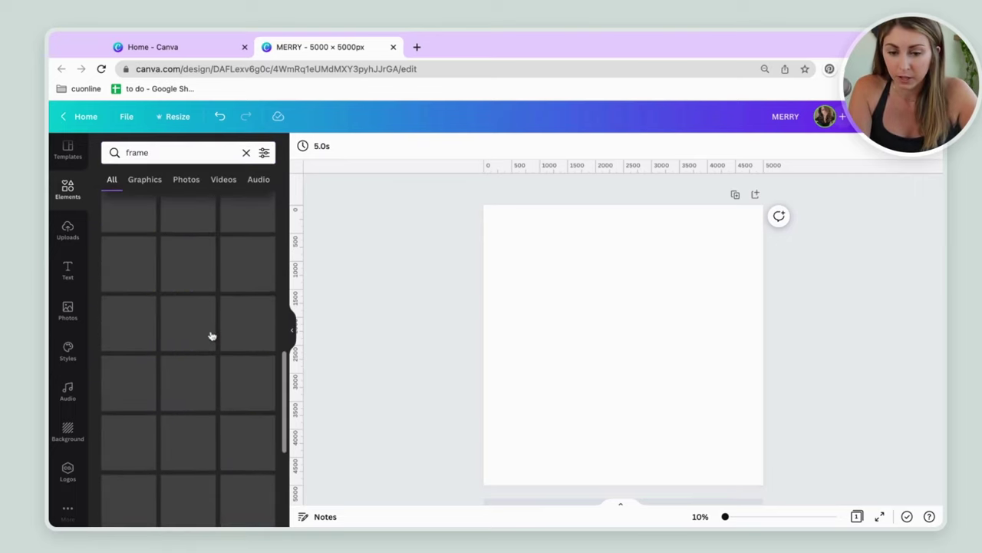
scroll(211, 336, down, 5)
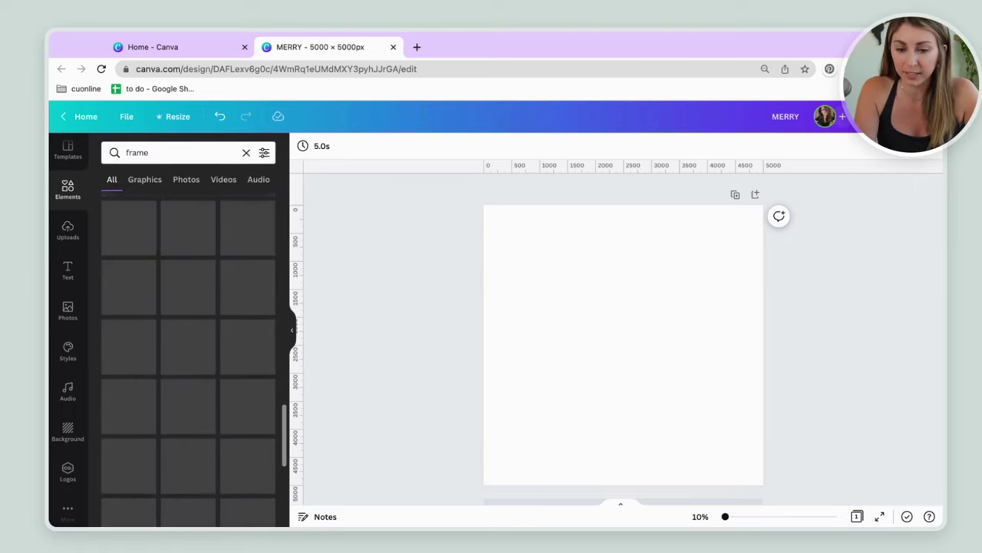
scroll(209, 308, down, 6)
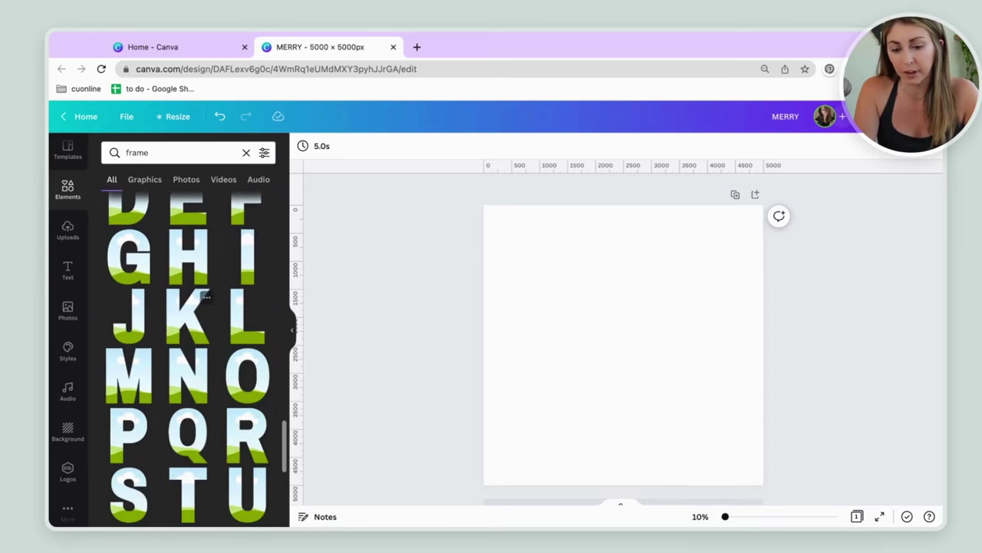
scroll(196, 322, down, 3)
click(185, 367)
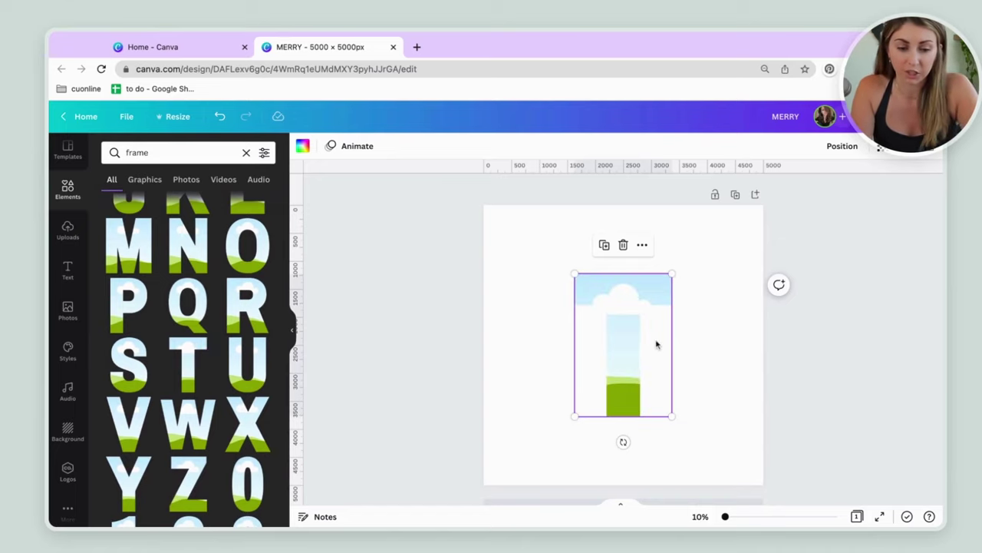
key(Delete)
click(126, 247)
Add the E letter frame and place it right of the M frame
scroll(268, 389, up, 1)
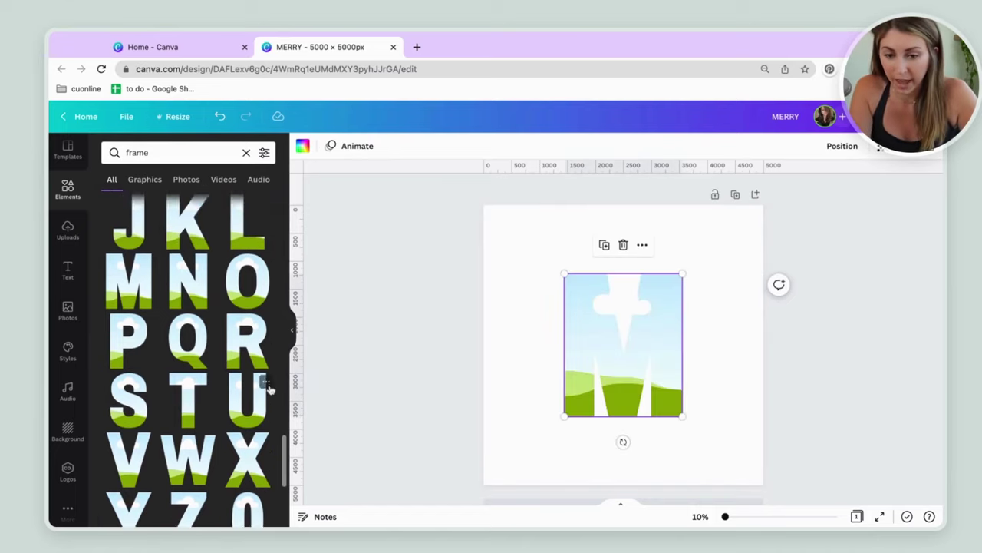
scroll(269, 389, up, 5)
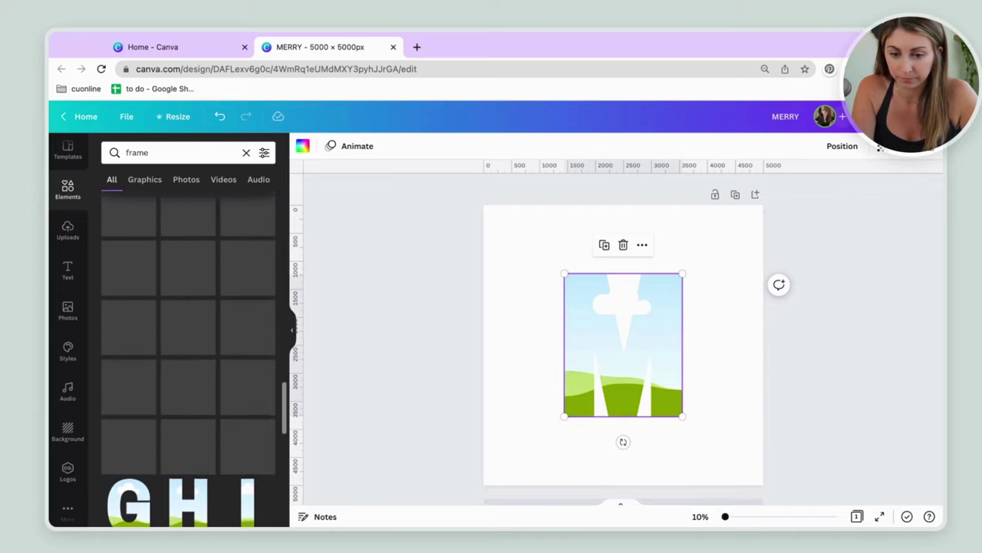
scroll(269, 389, up, 1)
drag(623, 333, 574, 333)
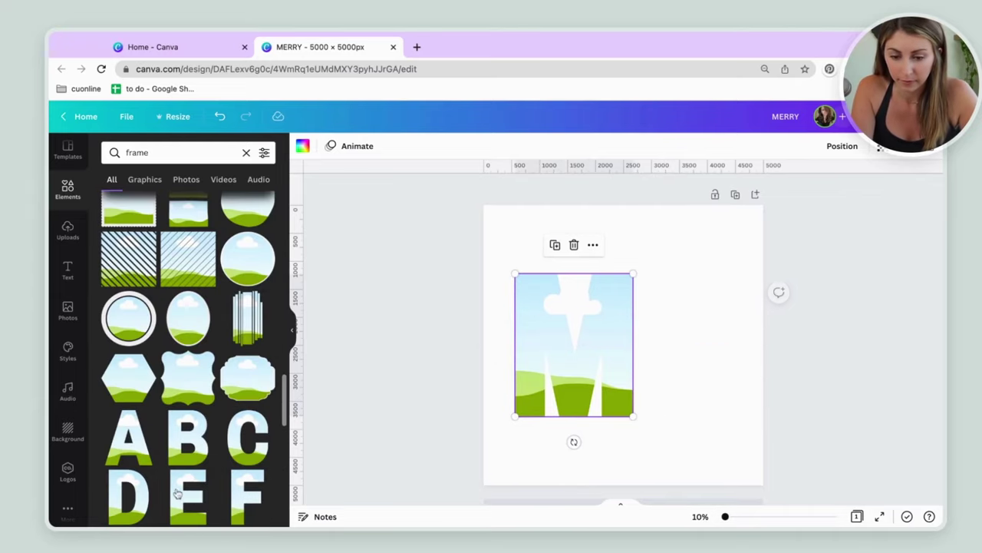
click(176, 494)
drag(639, 345, 699, 346)
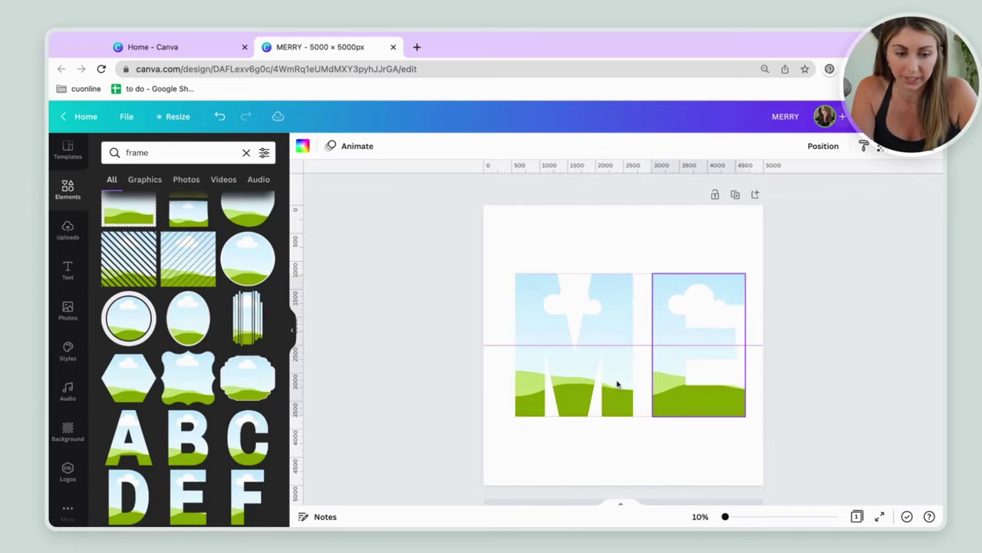
click(238, 157)
double_click(238, 157)
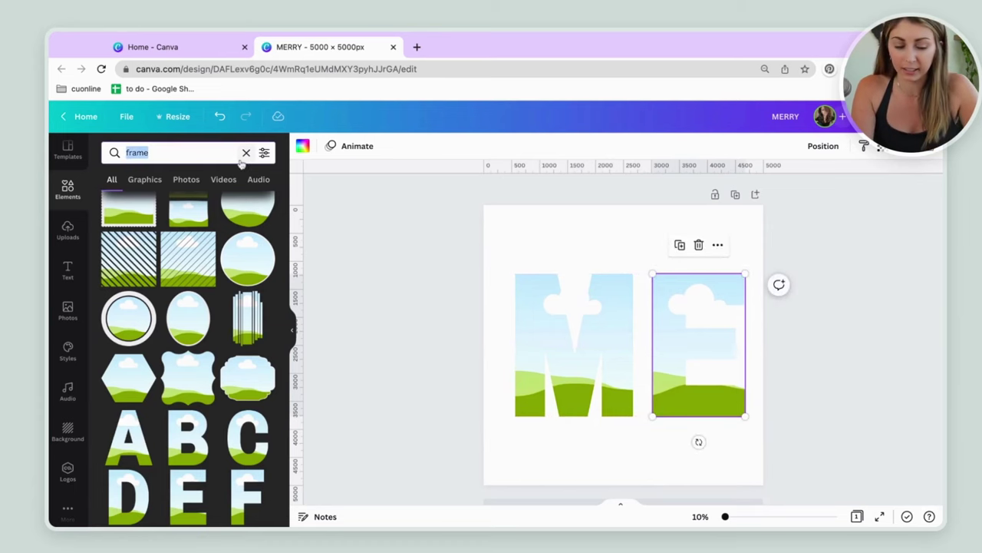
Search elements for 'plaid' and drag the red plaid tile into both the M and E frames
text(plaid)
key(Return)
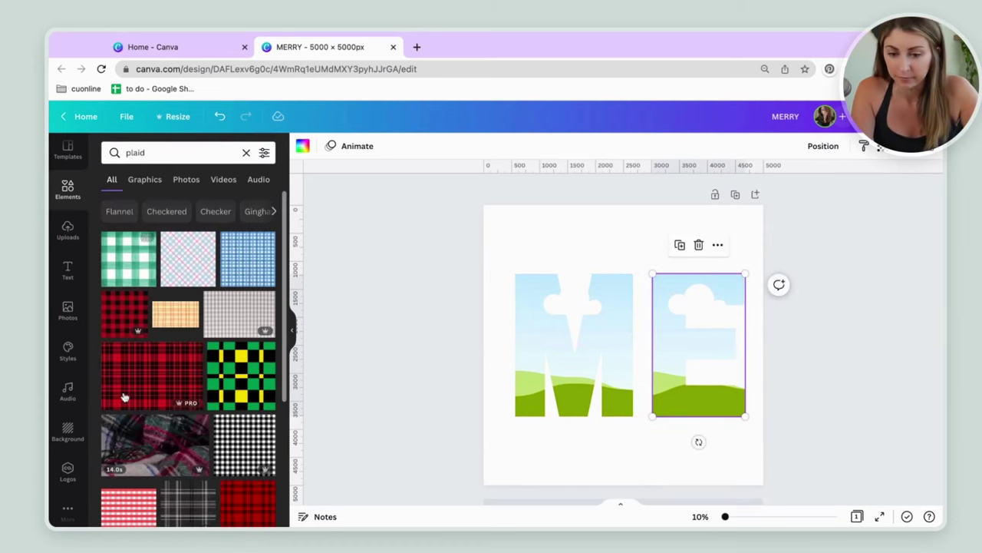
drag(124, 397, 548, 325)
drag(161, 364, 729, 338)
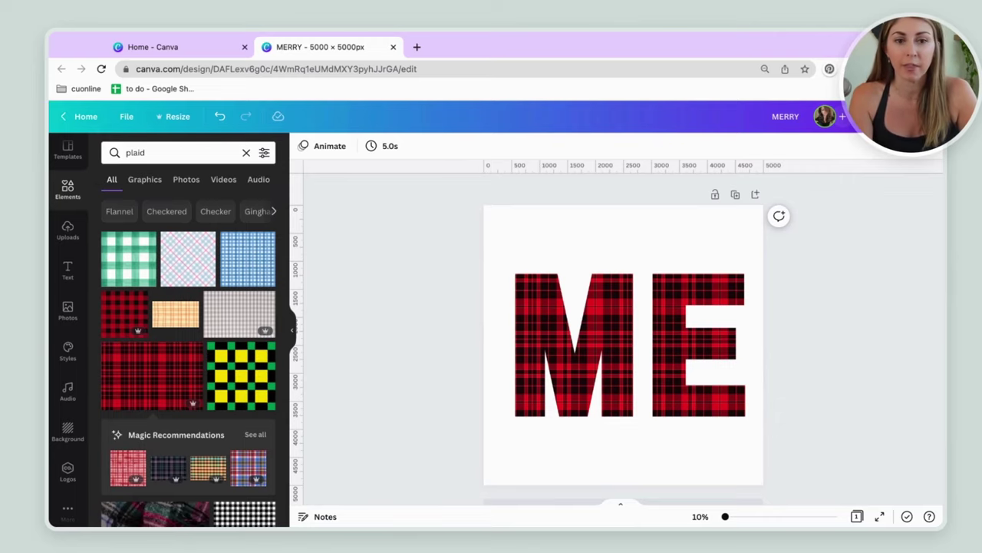
click(650, 425)
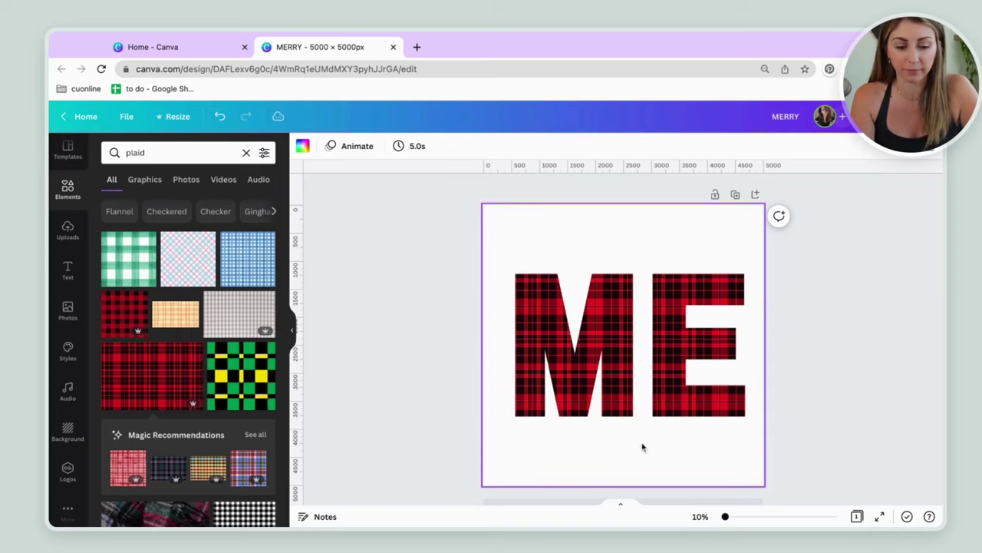
Delete the M and E frames, add a lowercase 'merry' text box, and enlarge it to size 415
key(Delete)
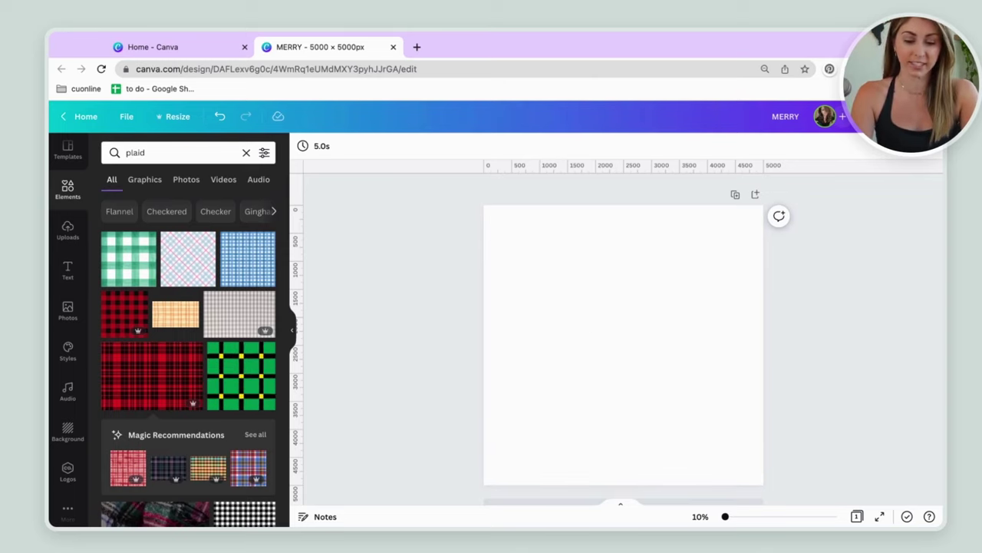
key(t)
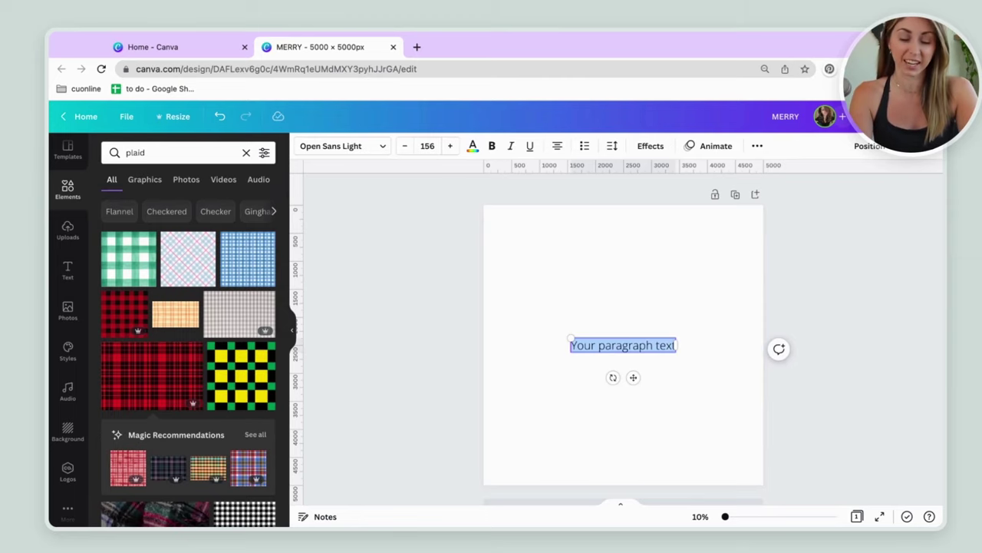
text(MERRY)
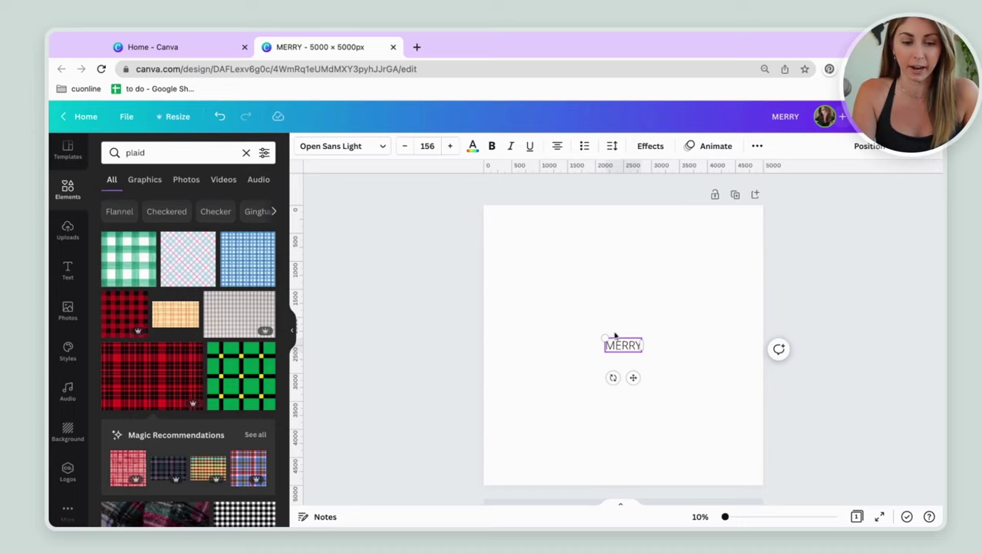
key(ctrl+a)
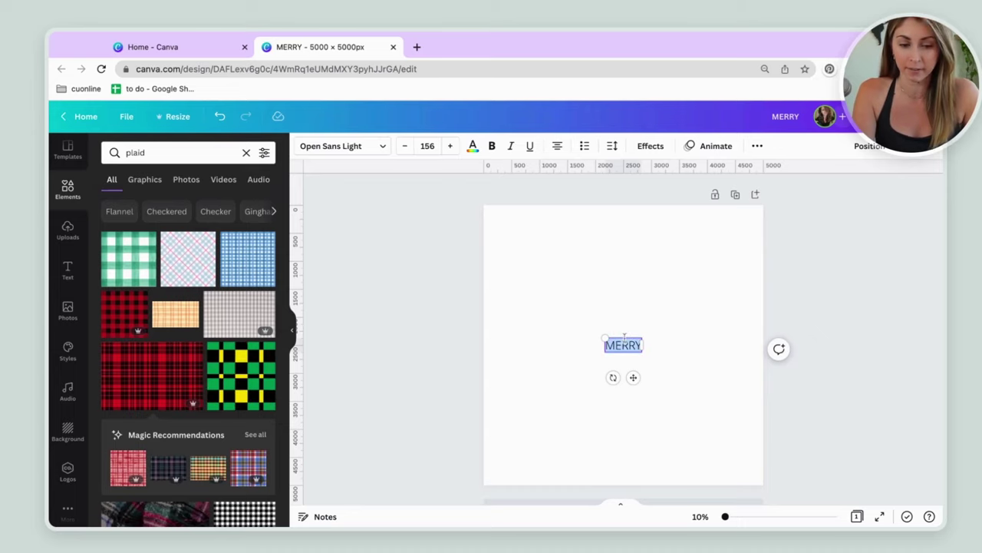
key(BackSpace)
text(merry)
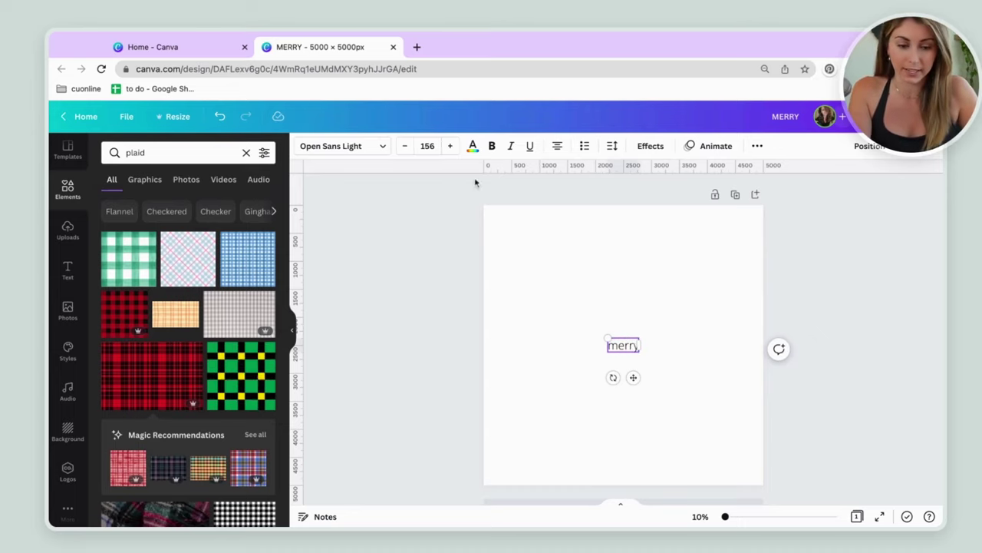
drag(607, 338, 558, 316)
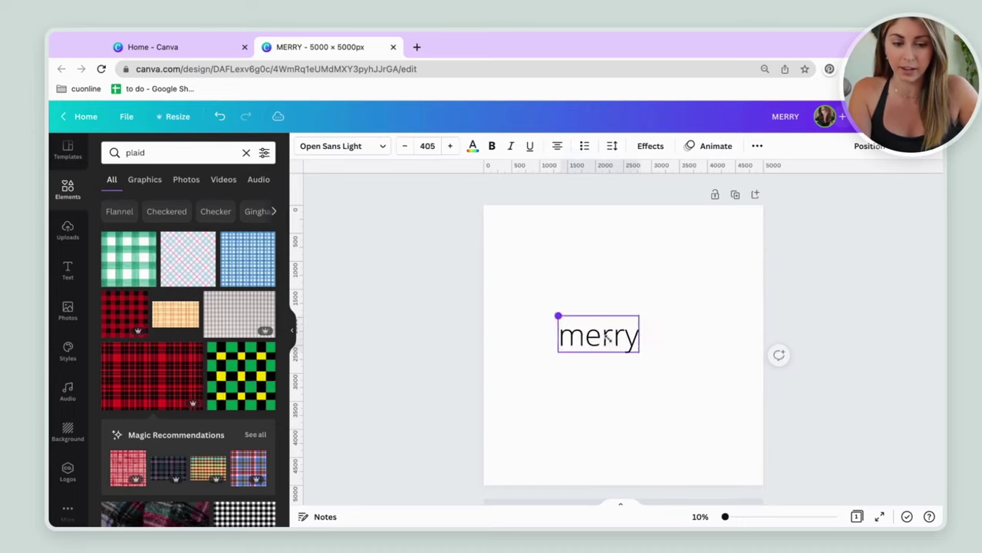
Change the font of 'merry' to Agrandir Tight Black
click(340, 148)
text(anton)
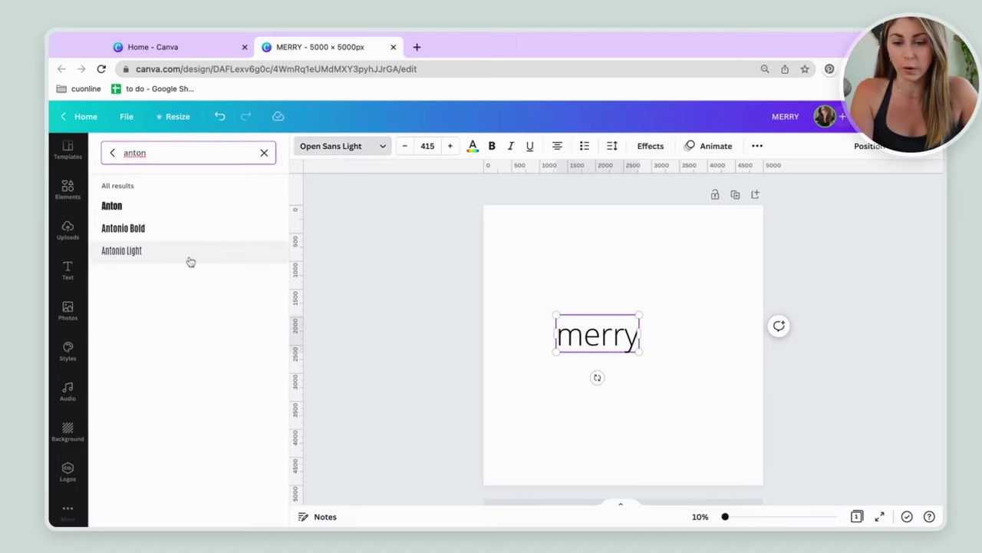
click(112, 152)
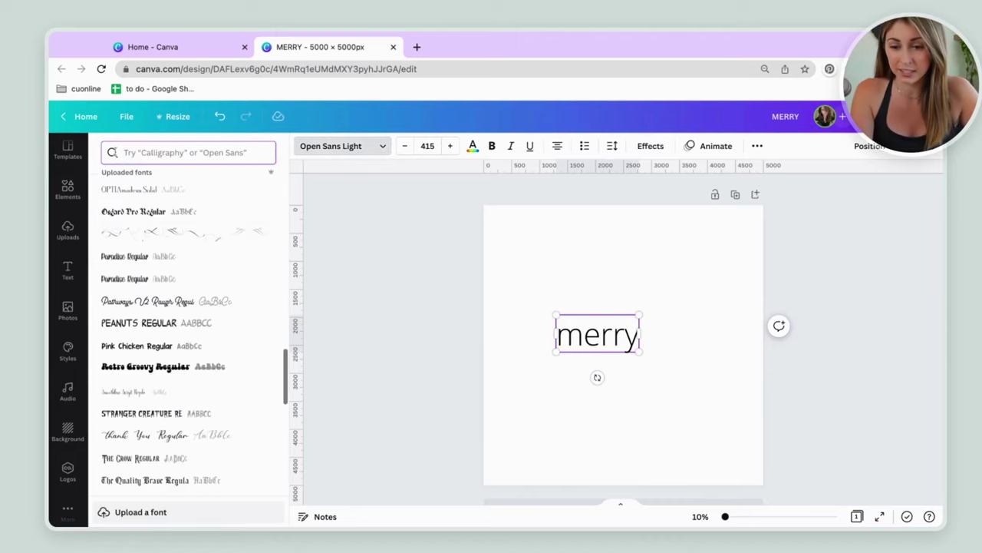
scroll(210, 375, down, 4)
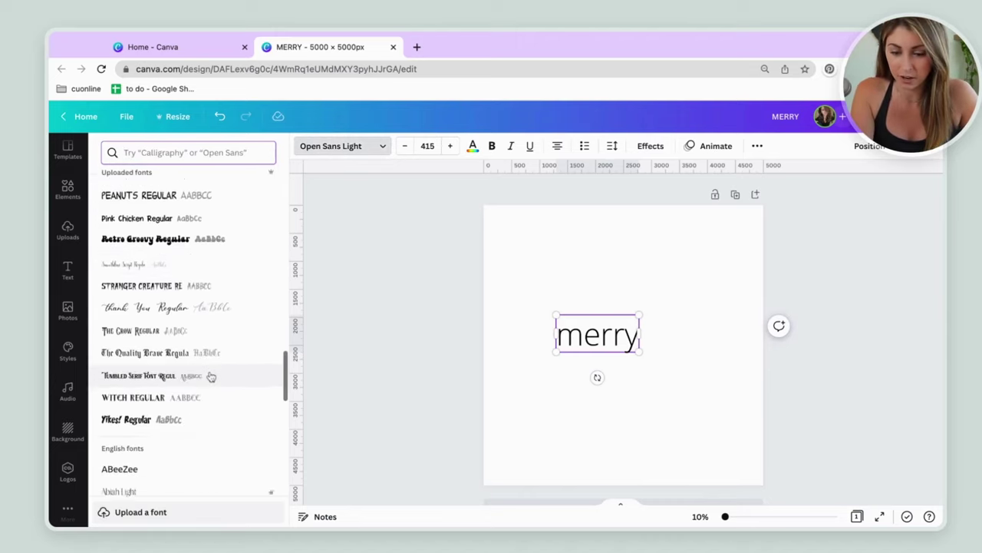
click(190, 357)
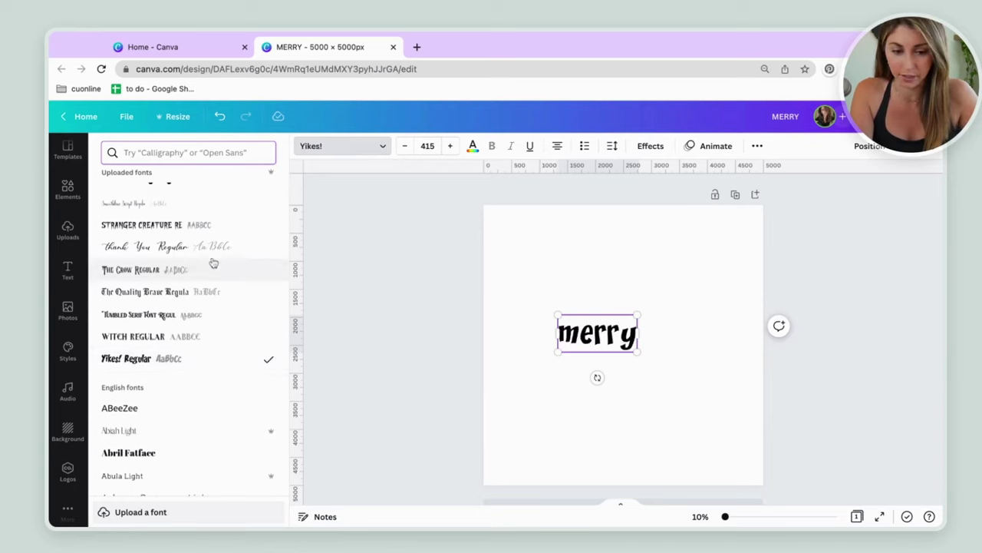
scroll(215, 253, down, 3)
scroll(215, 248, down, 6)
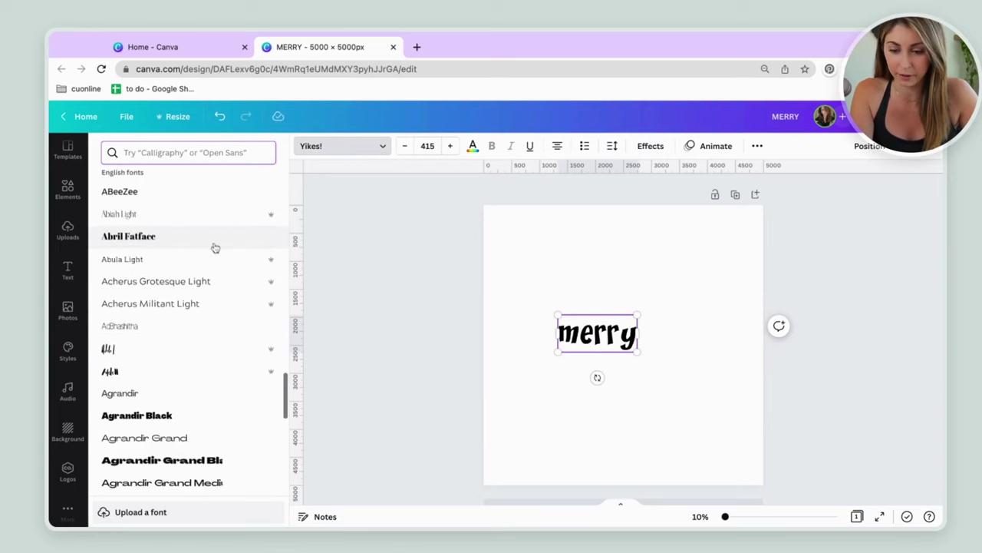
scroll(211, 259, down, 2)
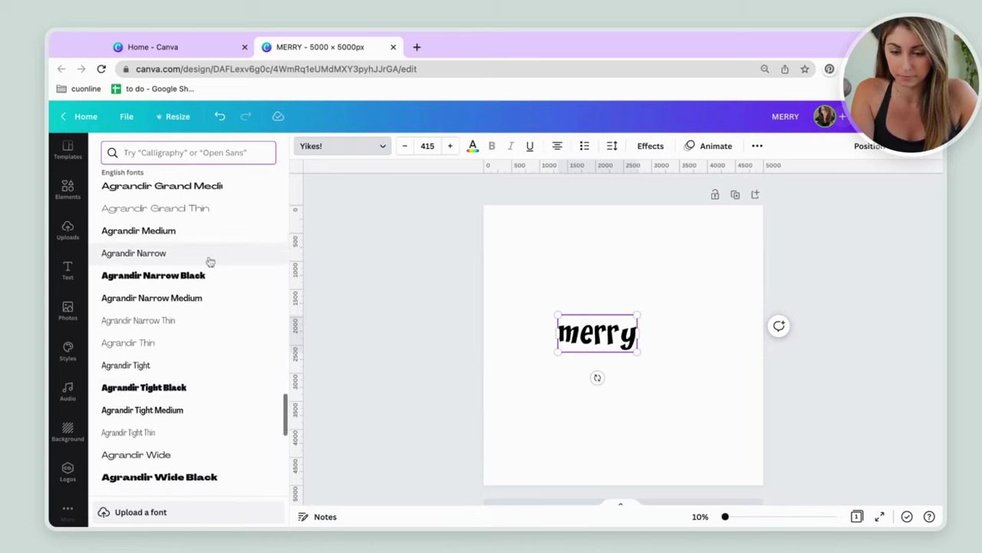
click(153, 386)
Stretch 'merry' across most of the page width and move it nearer the centre
scroll(184, 390, down, 3)
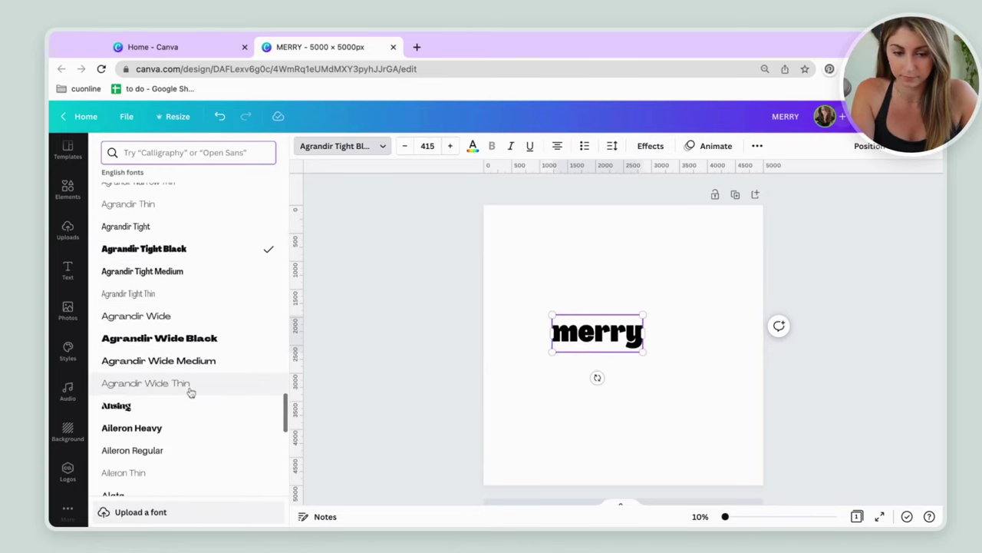
scroll(191, 392, down, 3)
drag(644, 350, 776, 406)
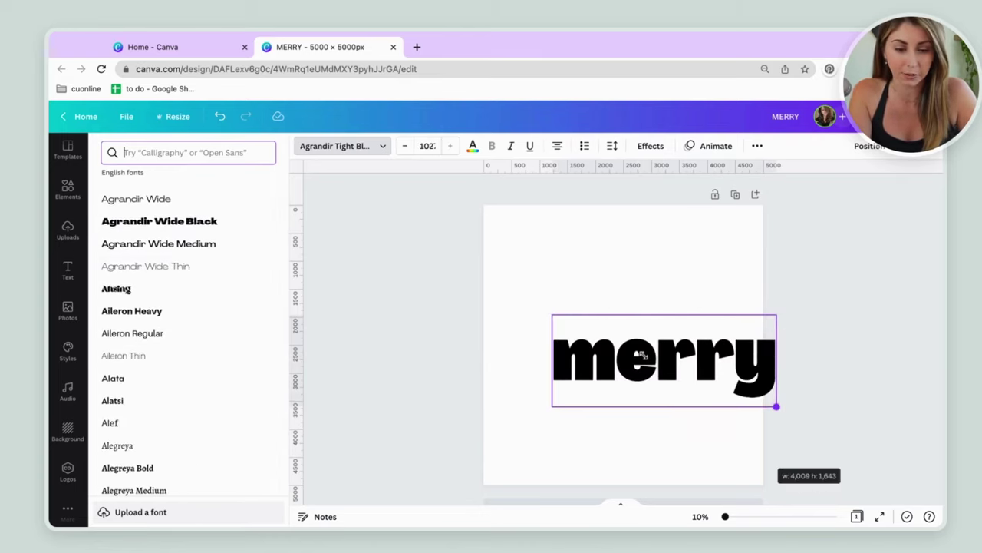
click(616, 294)
drag(695, 392, 654, 370)
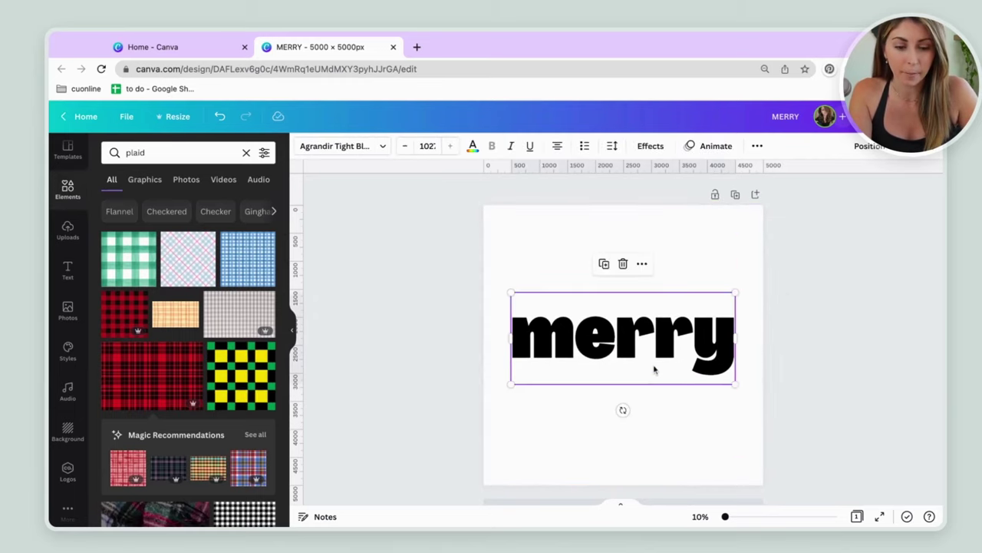
Add a second page and place an enlarged, centred red plaid pattern on it
click(806, 362)
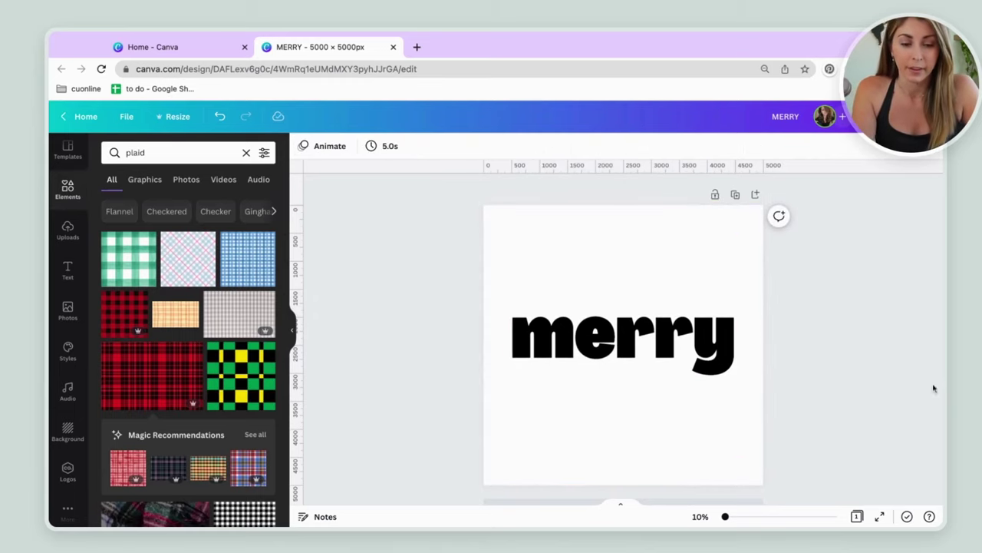
click(755, 194)
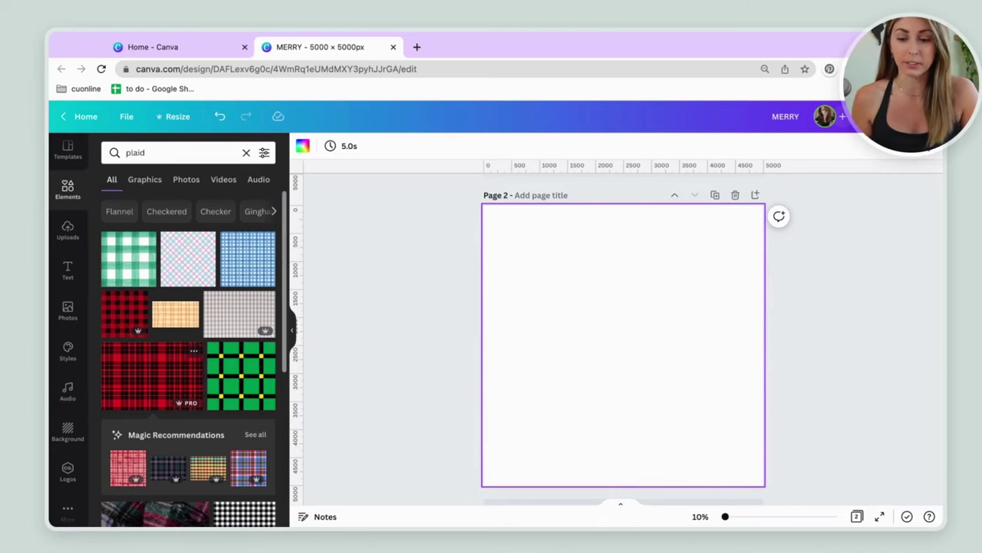
click(152, 376)
drag(627, 410, 600, 374)
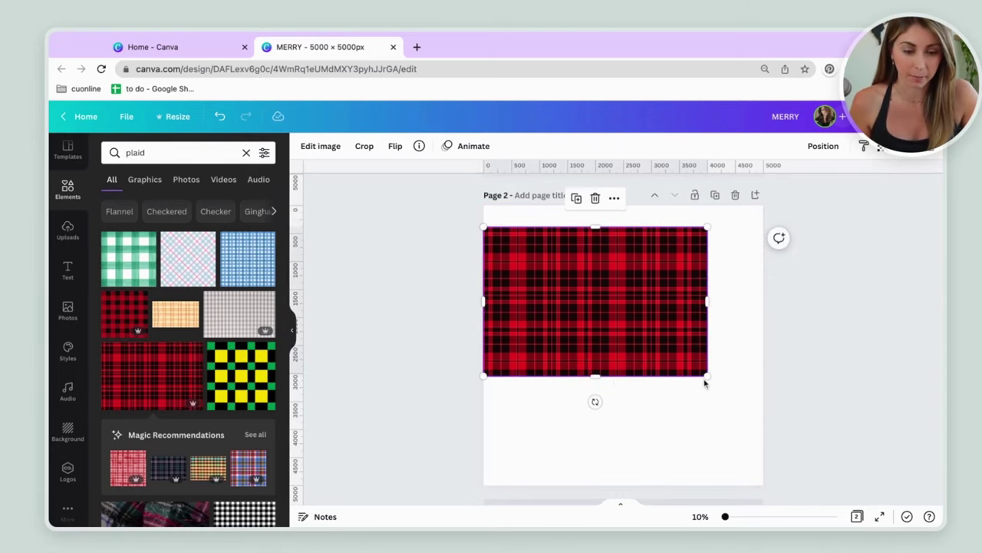
drag(705, 384, 783, 428)
drag(667, 312, 658, 366)
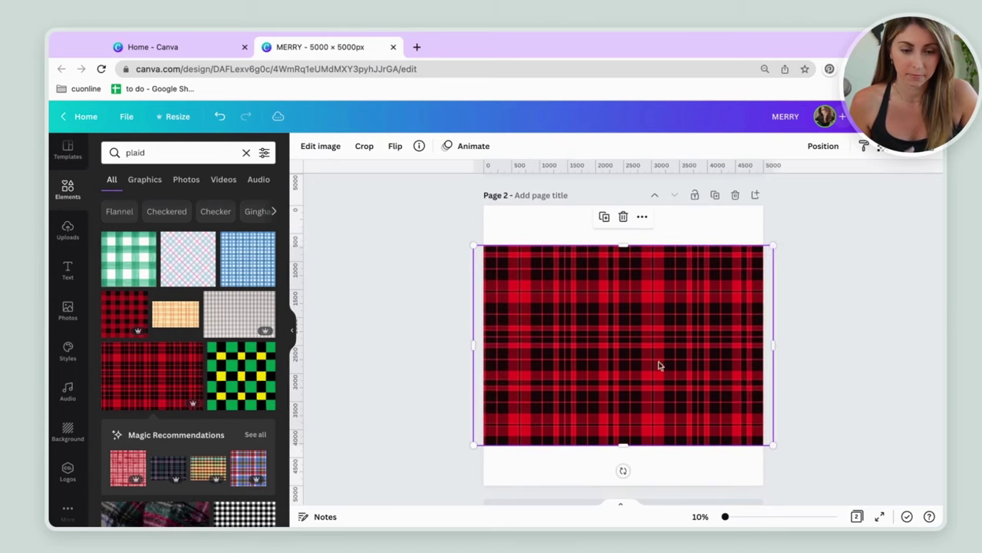
click(812, 366)
Compare against the merry text and resize the plaid to about 4718 by 3143, centred
scroll(811, 366, up, 2)
scroll(590, 394, up, 3)
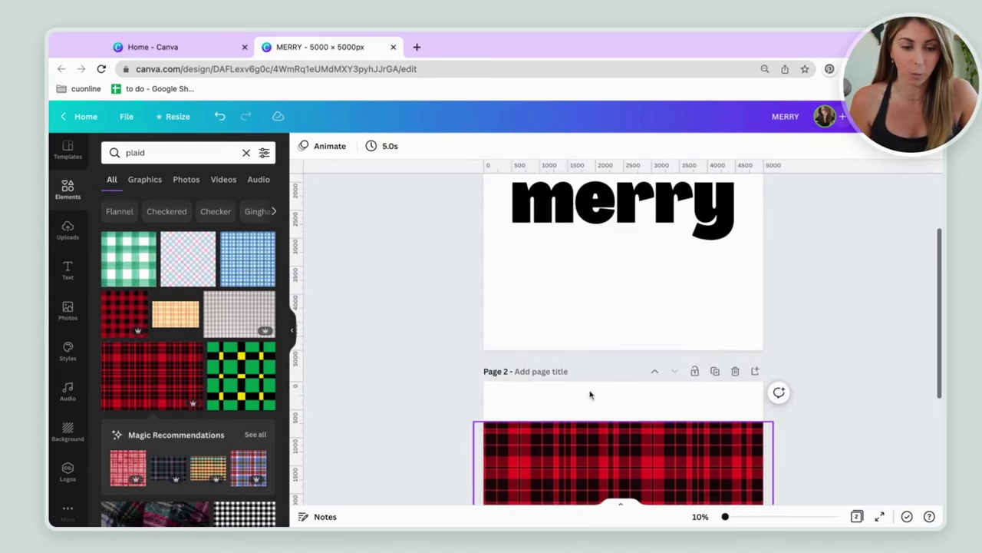
scroll(590, 394, up, 2)
click(627, 315)
scroll(641, 321, down, 2)
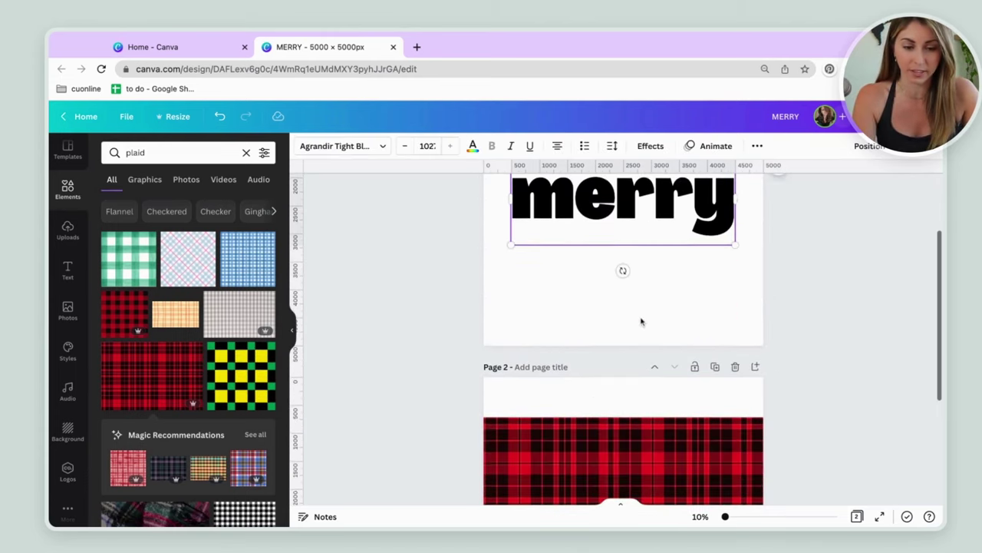
scroll(641, 322, down, 1)
click(559, 467)
scroll(559, 467, down, 3)
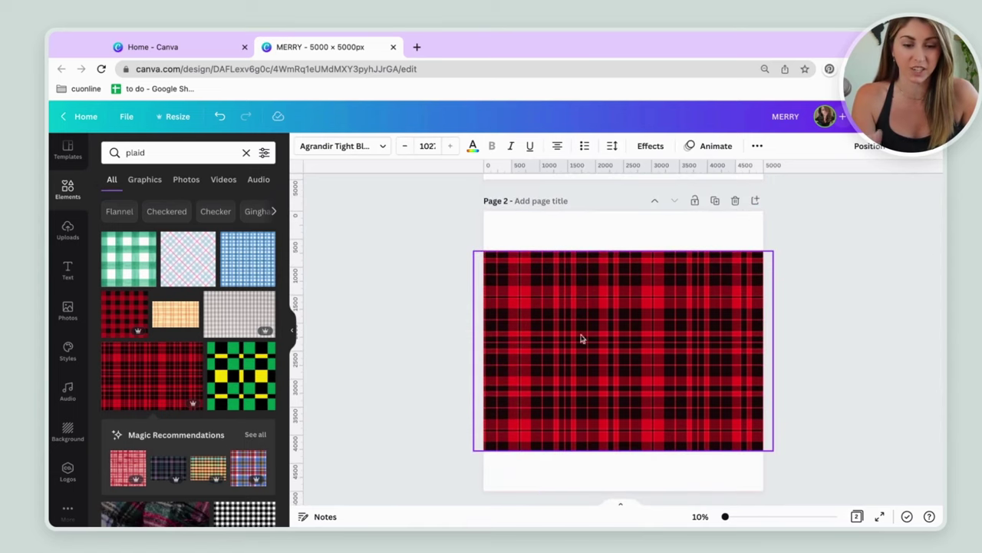
click(620, 335)
drag(772, 248, 716, 290)
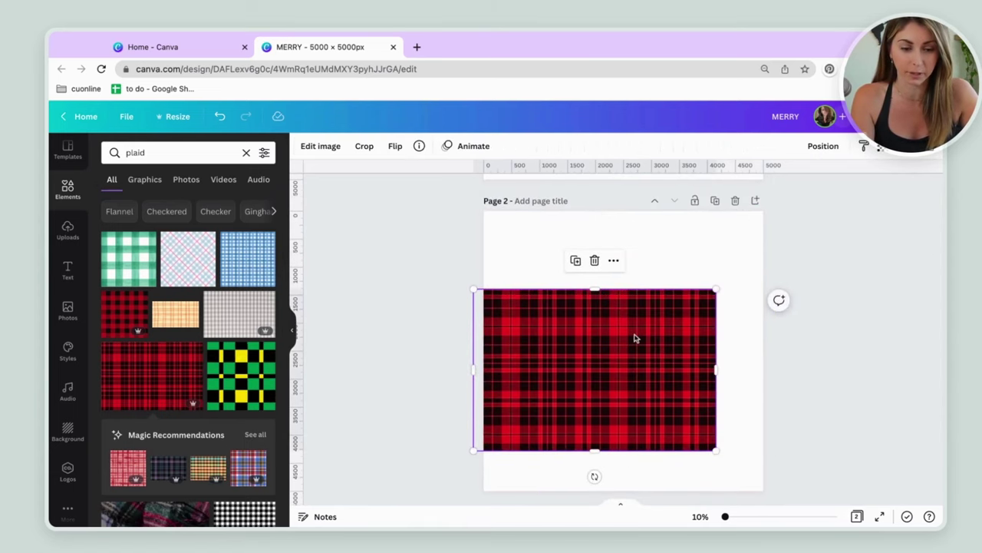
drag(634, 338, 640, 338)
mouse_move(730, 432)
mouse_down()
mouse_move(753, 445)
mouse_move(730, 435)
mouse_up()
click(929, 316)
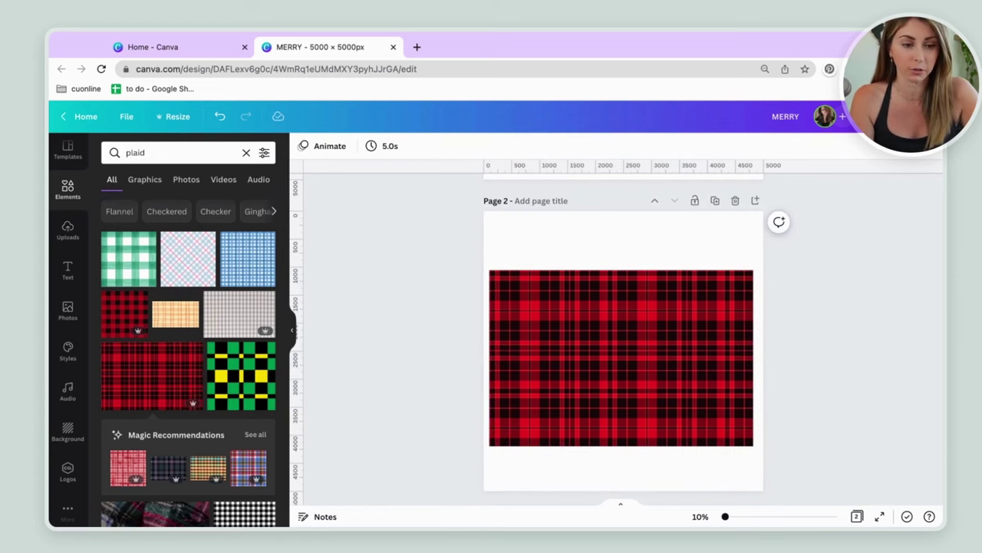
click(883, 116)
click(763, 384)
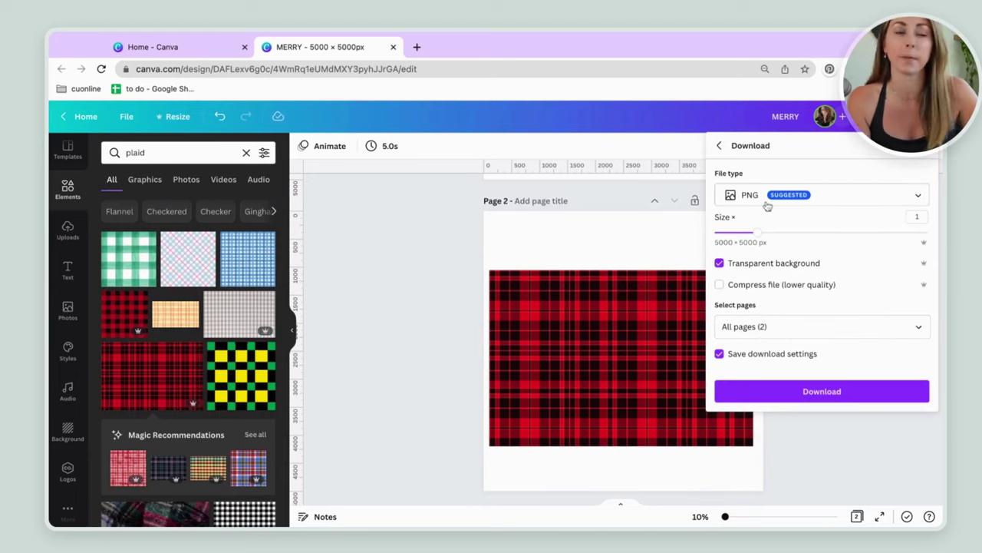
Download both pages as PNG with transparent background, producing MERRY (2).zip
click(834, 400)
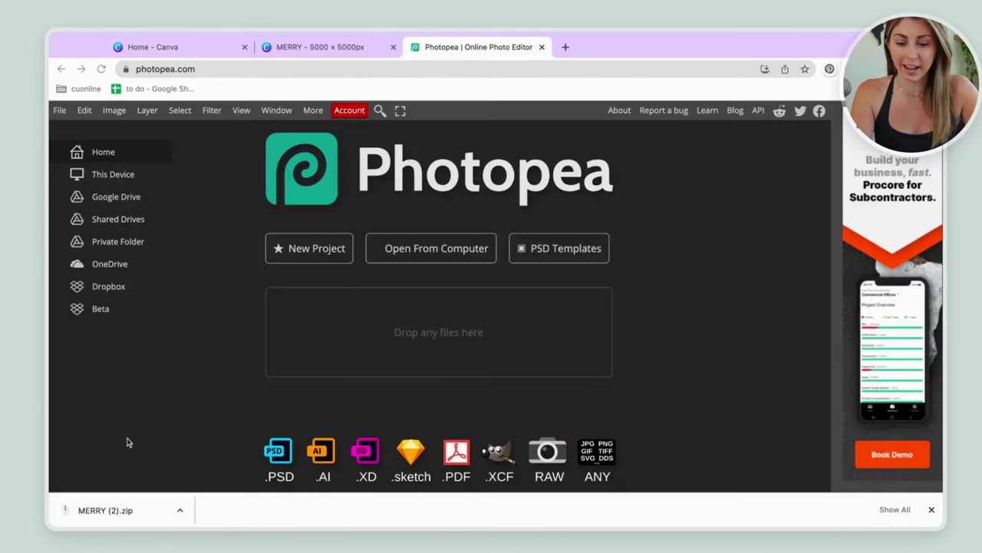
Open MERRY (2).zip so the transparent merry image loads in Photopea as 1.psd
click(110, 511)
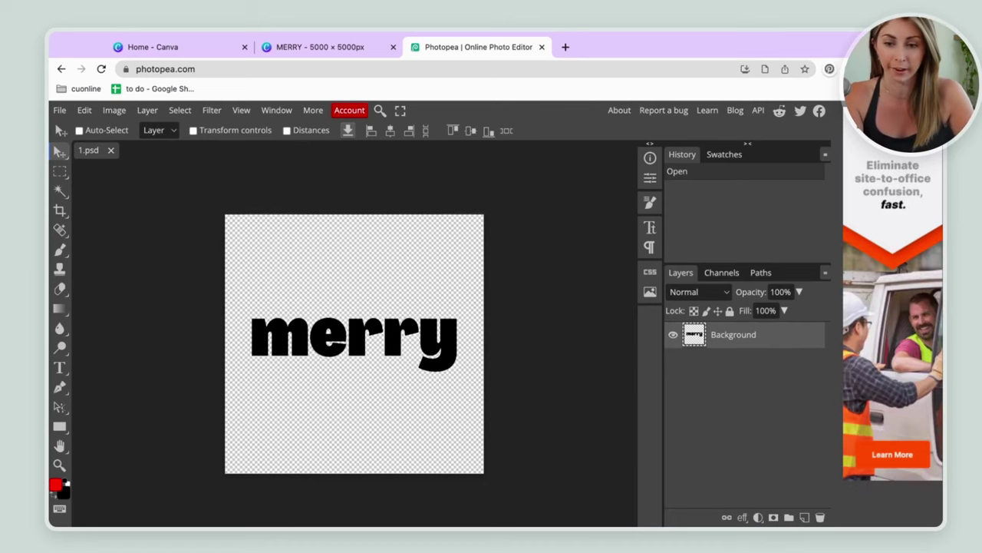
click(59, 110)
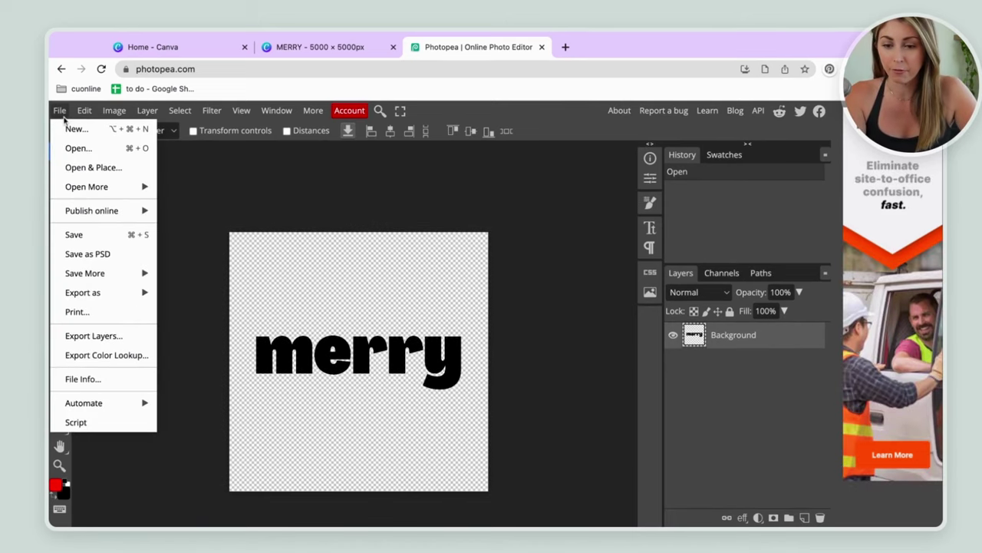
Use File > Open & Place to add the plaid PNG as layer 2
mouse_move(69, 186)
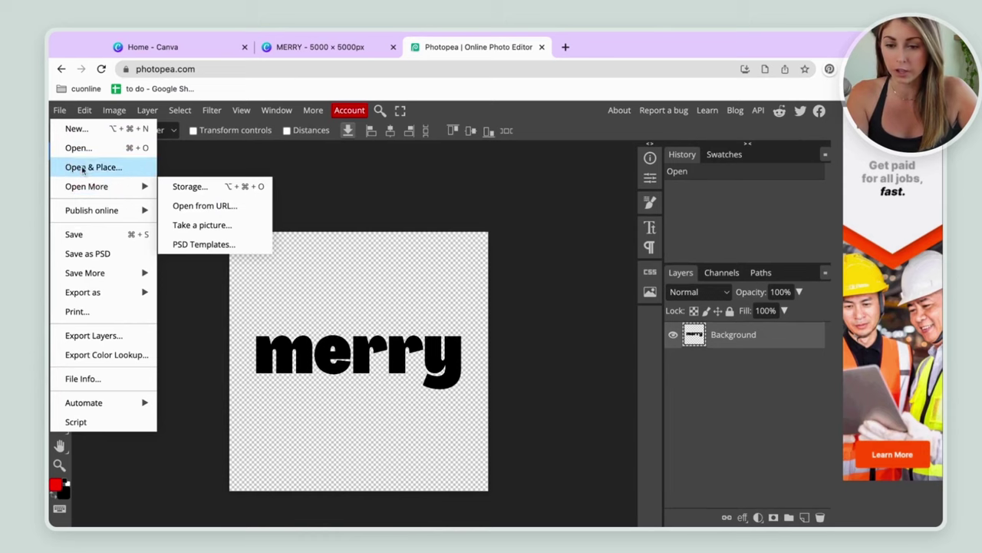
click(82, 169)
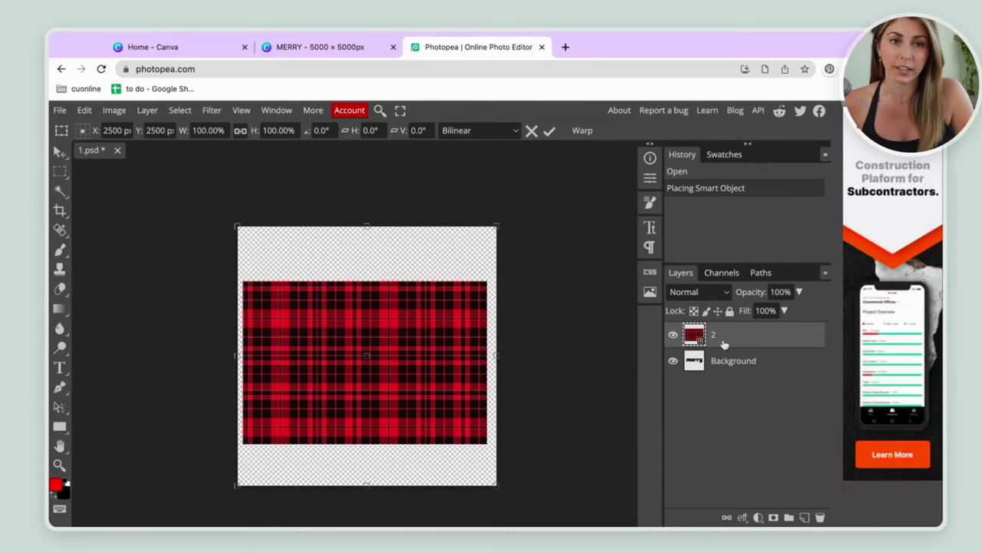
Apply Clipping Mask to layer 2 so the plaid fills the letters of 'merry'
right_click(724, 344)
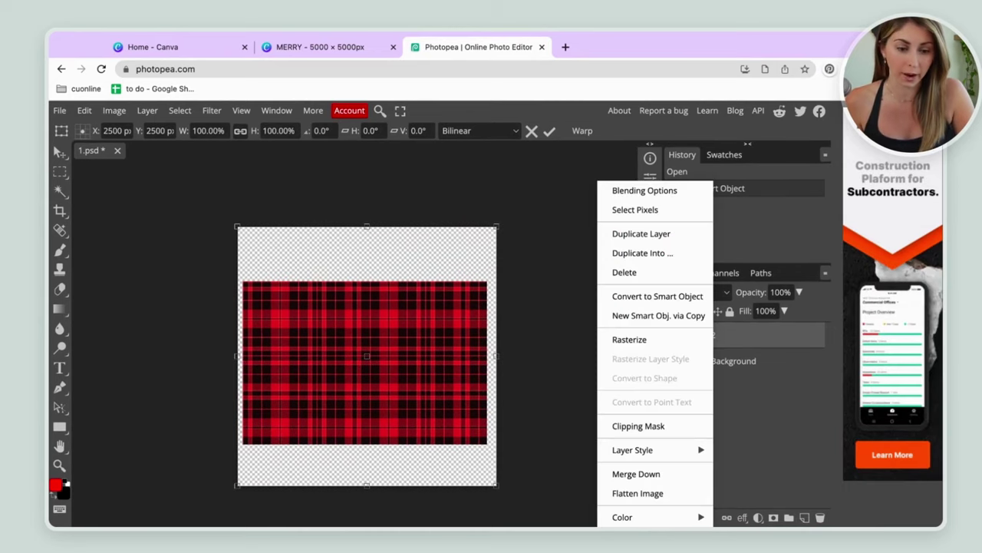
click(672, 426)
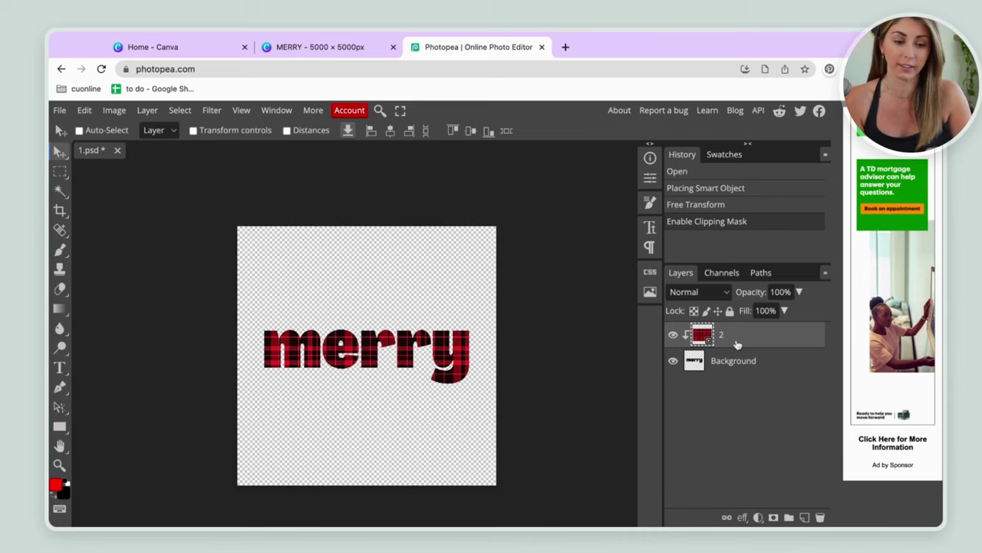
Shrink the clipped plaid layer slightly by pulling its top-left and top-right corners inward with Free Transform
click(62, 111)
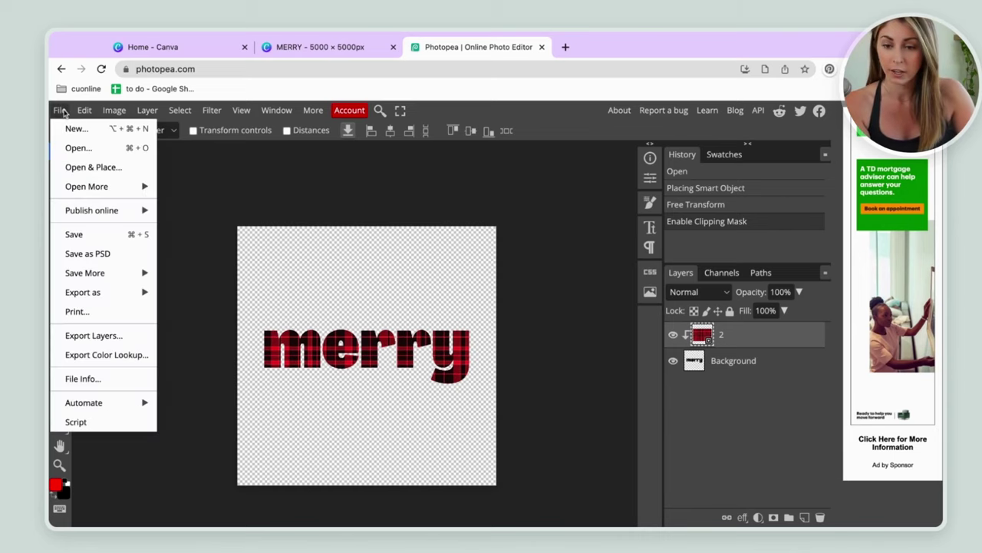
mouse_move(88, 111)
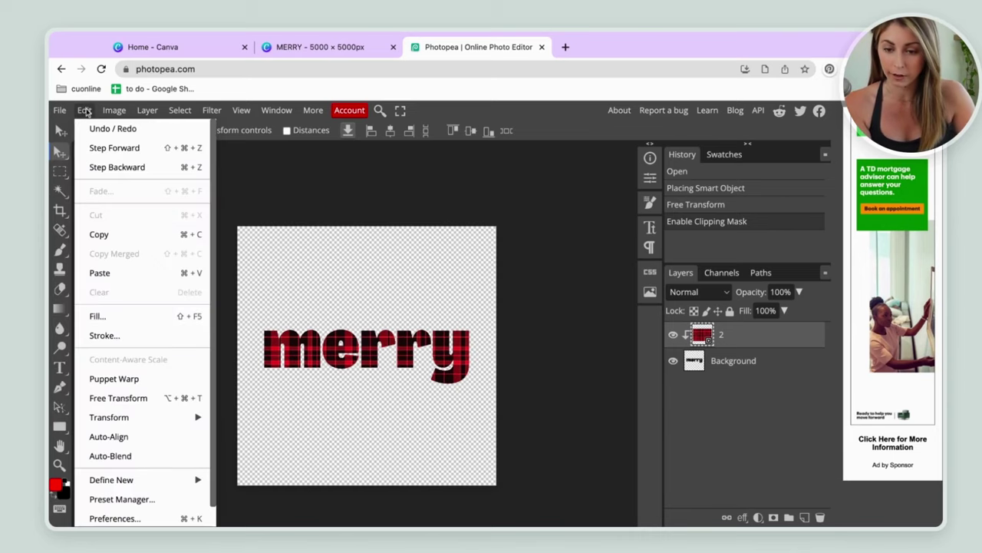
click(139, 399)
drag(236, 227, 236, 237)
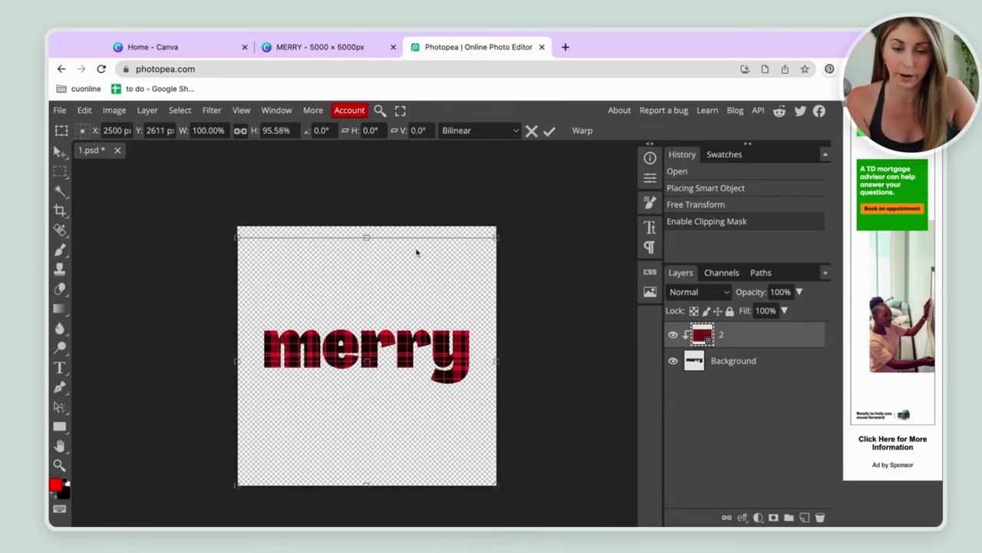
drag(492, 236, 488, 241)
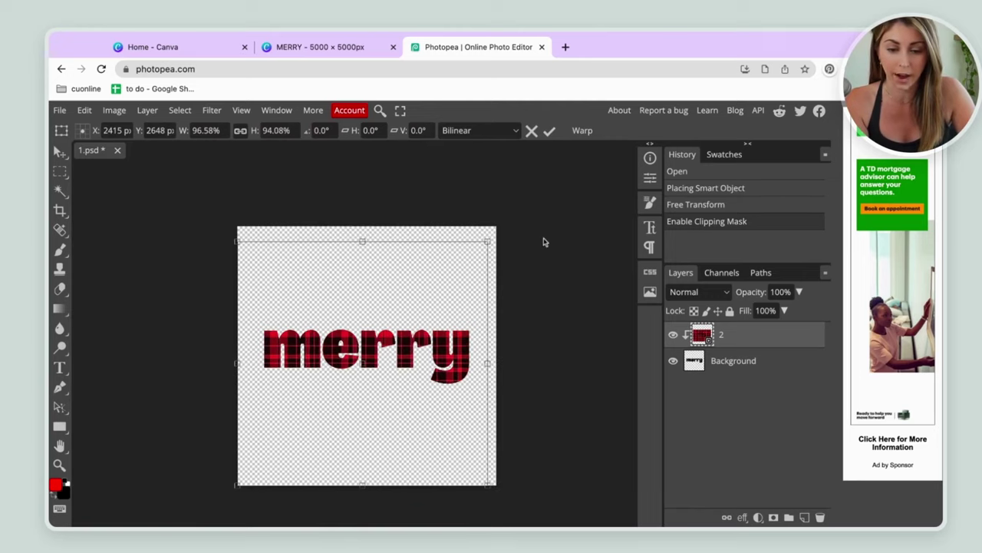
key(Return)
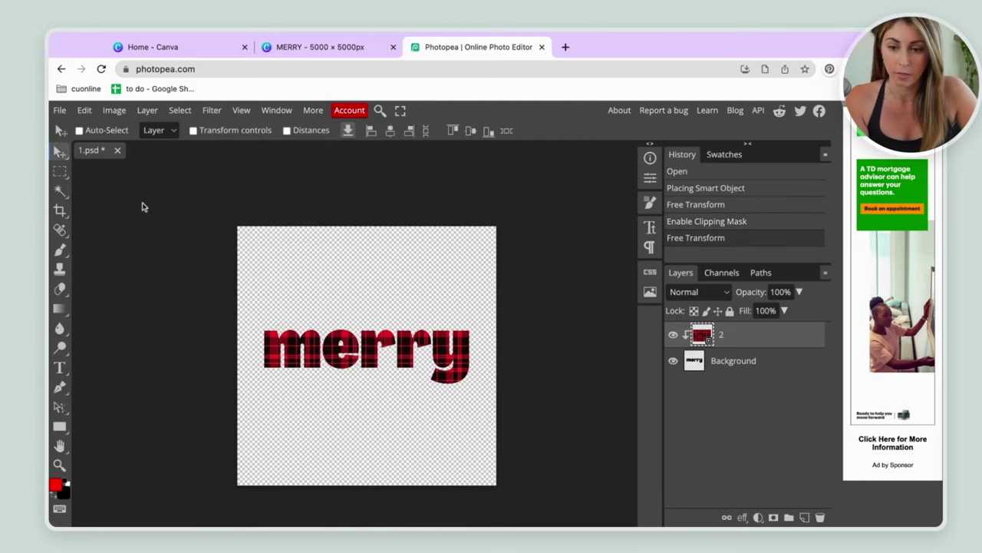
click(61, 111)
Go to File > Export as to choose PNG for the plaid 'merry' image
mouse_move(113, 299)
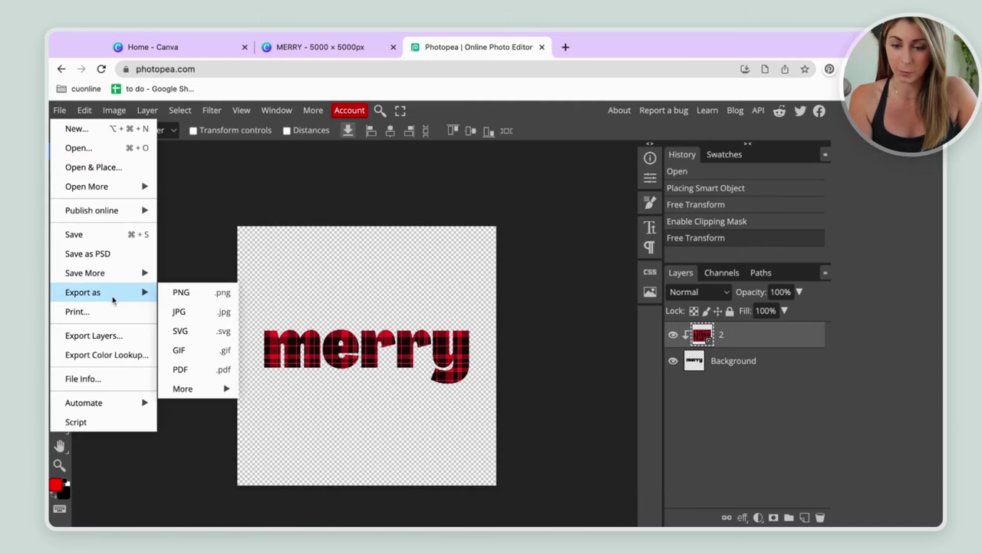